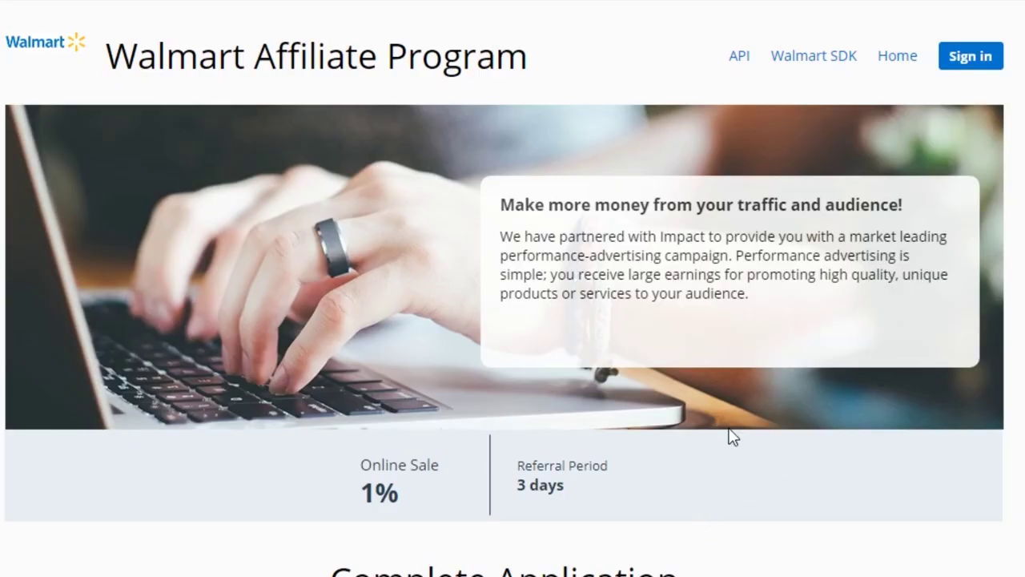
- Scroll down through the Complete Application form to review its fields
{"action": "scroll", "coordinate": [732, 437], "scroll_direction": "down", "scroll_amount": 5}
{"action": "scroll", "coordinate": [725, 494], "scroll_direction": "down", "scroll_amount": 1}
{"action": "scroll", "coordinate": [725, 494], "scroll_direction": "down", "scroll_amount": 2}
{"action": "scroll", "coordinate": [728, 503], "scroll_direction": "down", "scroll_amount": 5}
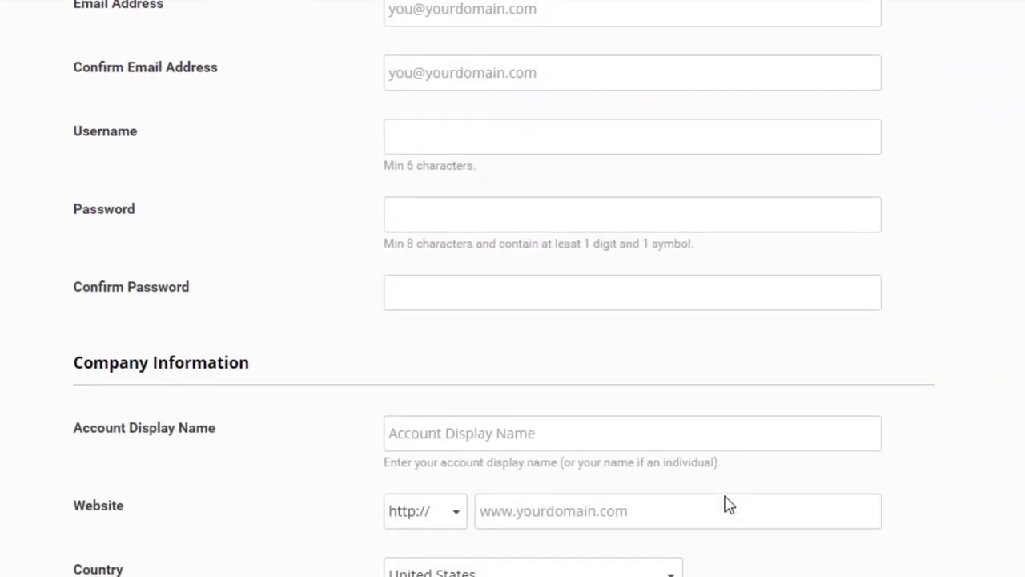
{"action": "scroll", "coordinate": [728, 504], "scroll_direction": "down", "scroll_amount": 2}
{"action": "scroll", "coordinate": [725, 496], "scroll_direction": "down", "scroll_amount": 3}
{"action": "scroll", "coordinate": [725, 496], "scroll_direction": "down", "scroll_amount": 4}
{"action": "scroll", "coordinate": [726, 497], "scroll_direction": "down", "scroll_amount": 5}
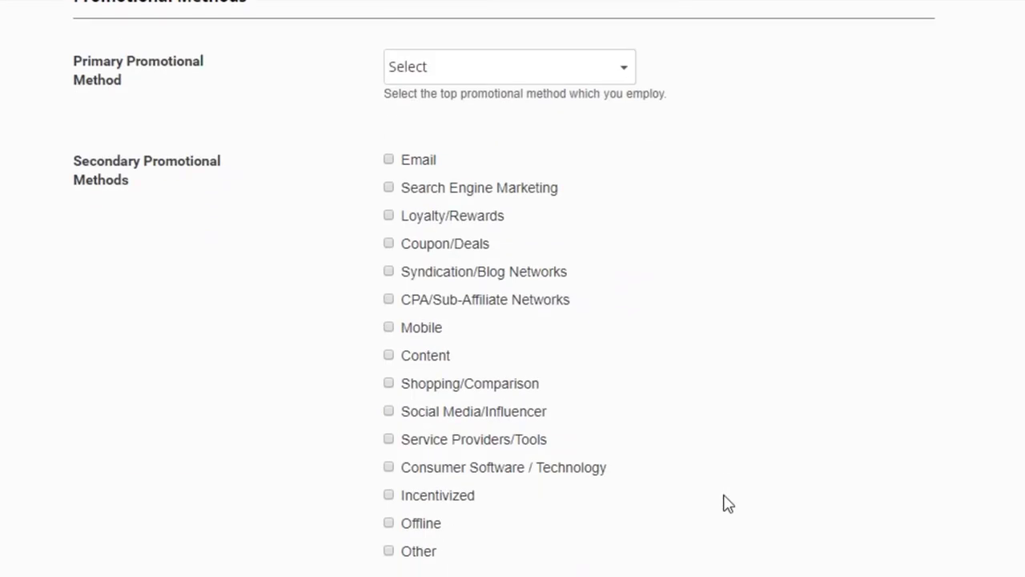
{"action": "scroll", "coordinate": [732, 496], "scroll_direction": "down", "scroll_amount": 5}
{"action": "scroll", "coordinate": [739, 492], "scroll_direction": "down", "scroll_amount": 10}
{"action": "scroll", "coordinate": [739, 492], "scroll_direction": "down", "scroll_amount": 3}
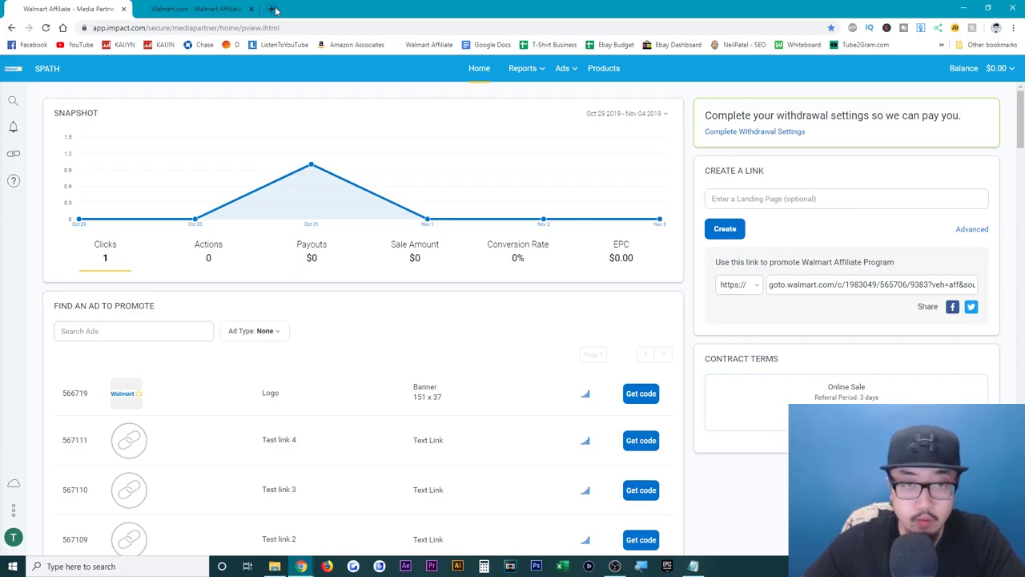
- Open the Xbox One S Call of Duty bundle page from Walmart.com's Christmas Gifts deals
{"action": "left_click", "coordinate": [275, 9]}
{"action": "left_click", "coordinate": [512, 398]}
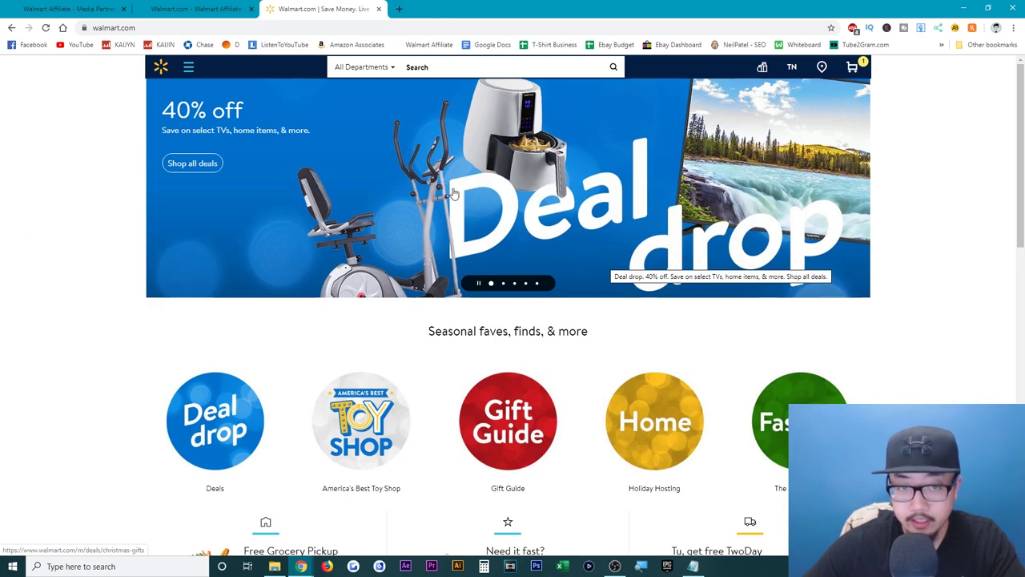
{"action": "left_click", "coordinate": [371, 186]}
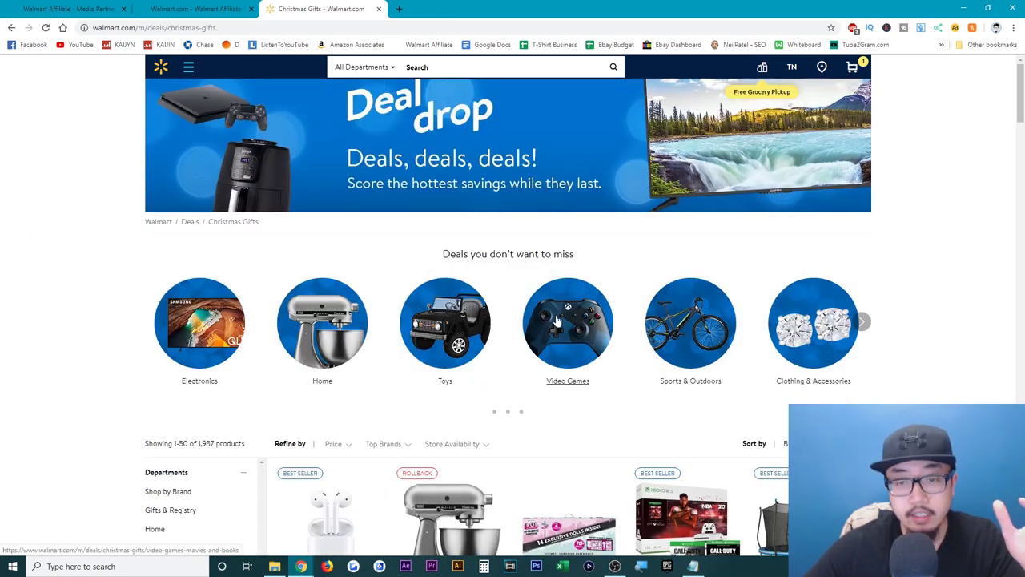
{"action": "scroll", "coordinate": [560, 320], "scroll_direction": "down", "scroll_amount": 1}
{"action": "scroll", "coordinate": [573, 318], "scroll_direction": "down", "scroll_amount": 2}
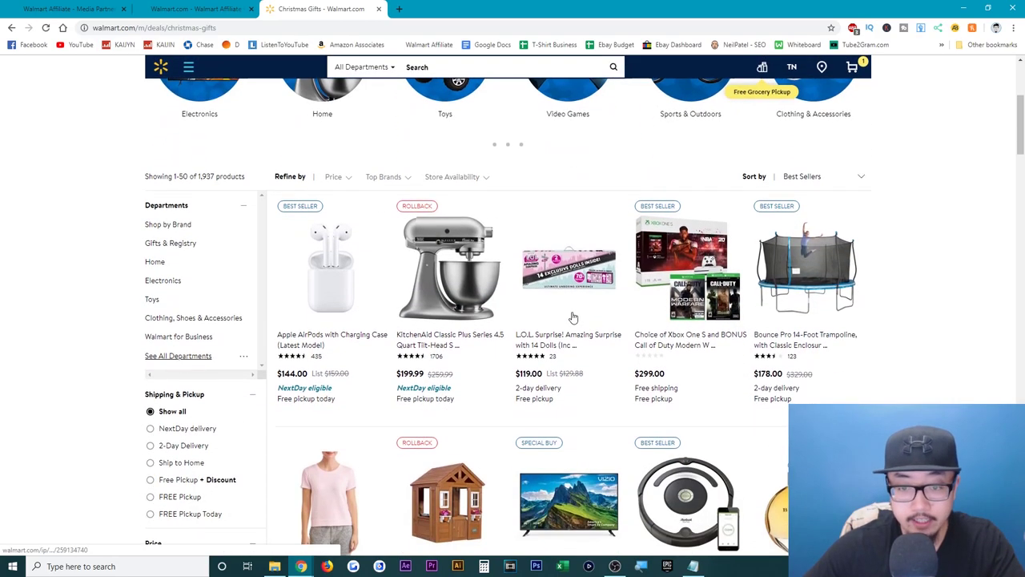
{"action": "scroll", "coordinate": [516, 360], "scroll_direction": "down", "scroll_amount": 1}
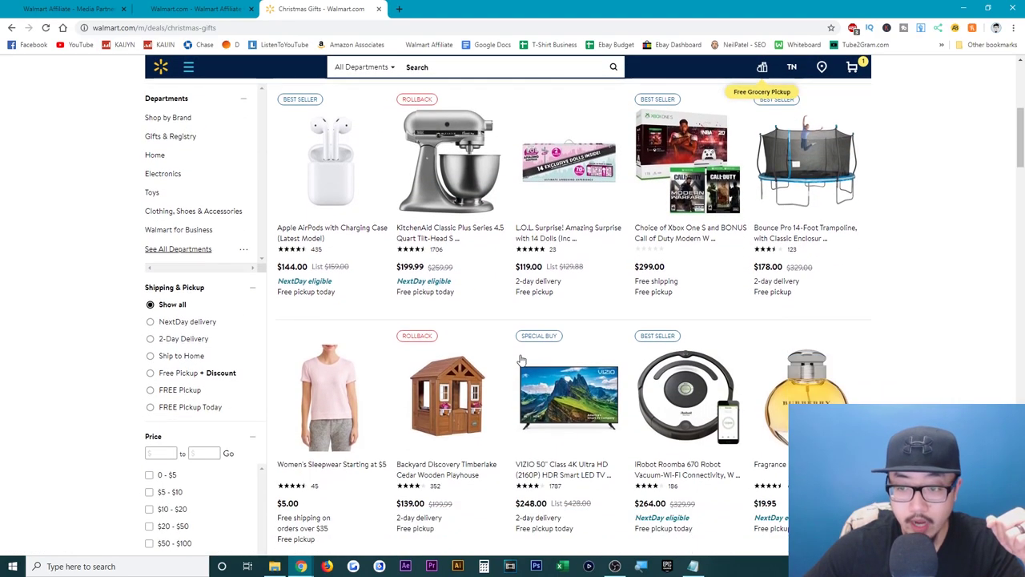
{"action": "left_click", "coordinate": [674, 232]}
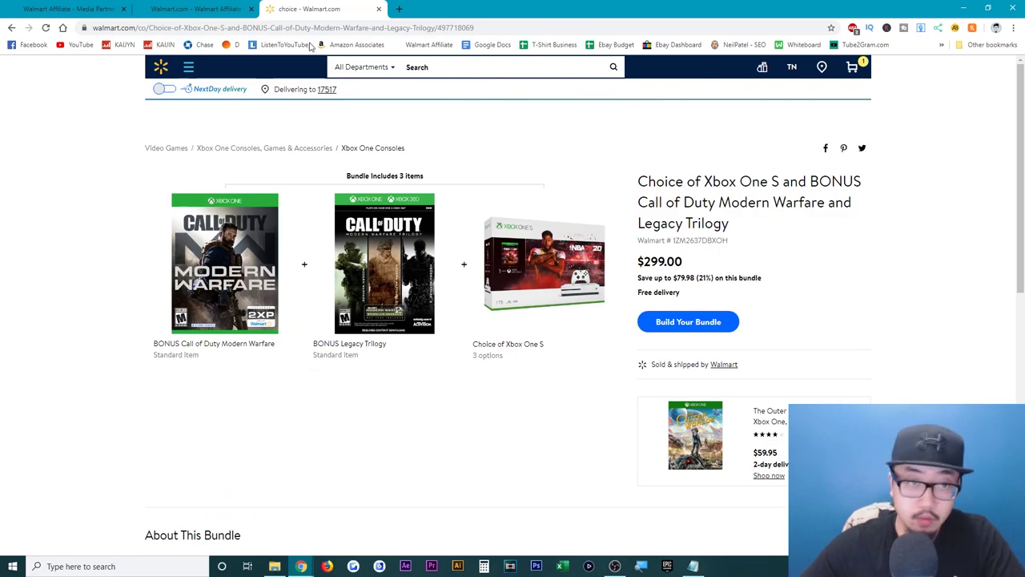
- Copy the Xbox bundle product page's web address
{"action": "left_click", "coordinate": [181, 27]}
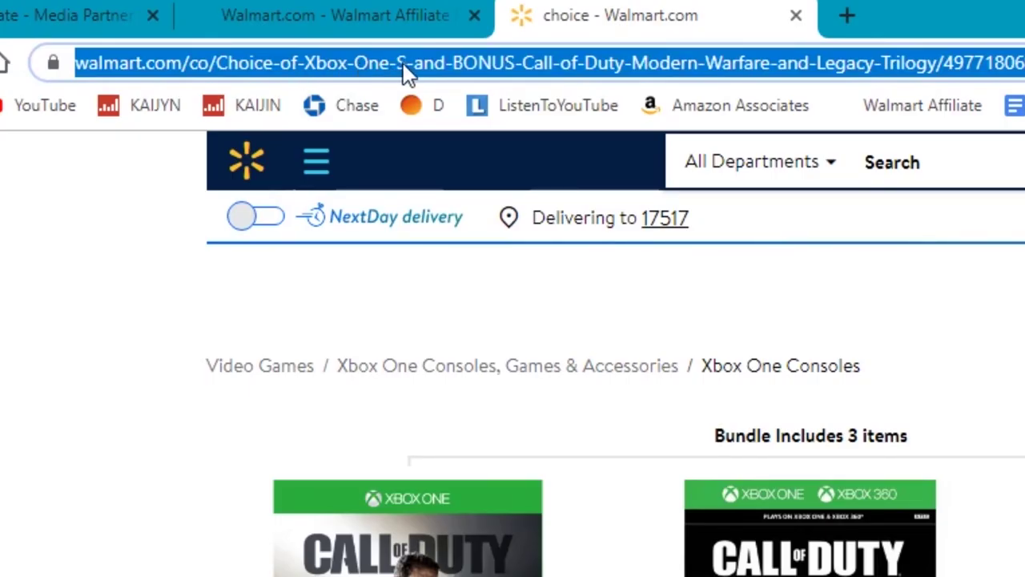
{"action": "right_click", "coordinate": [391, 67]}
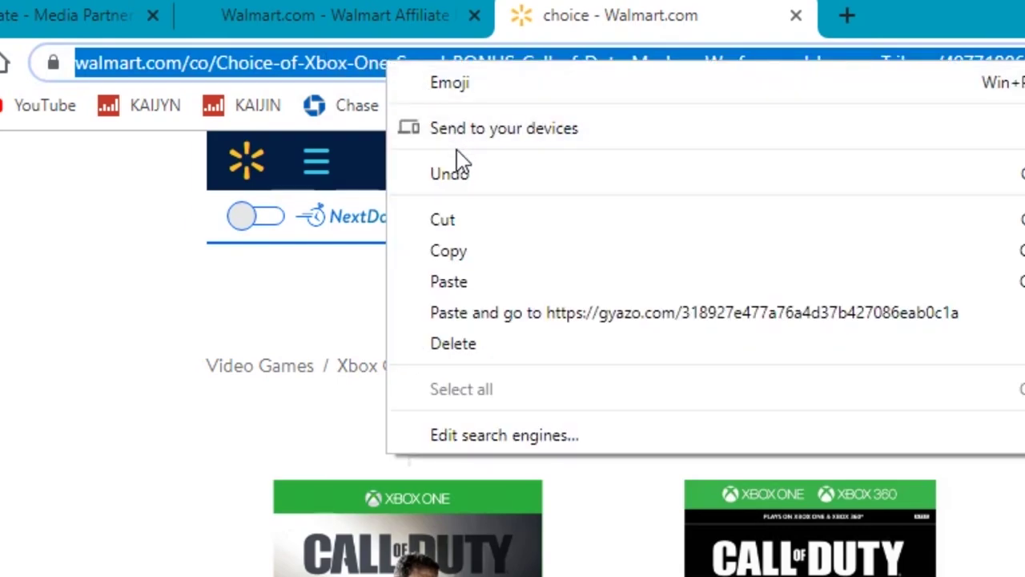
{"action": "left_click", "coordinate": [458, 253]}
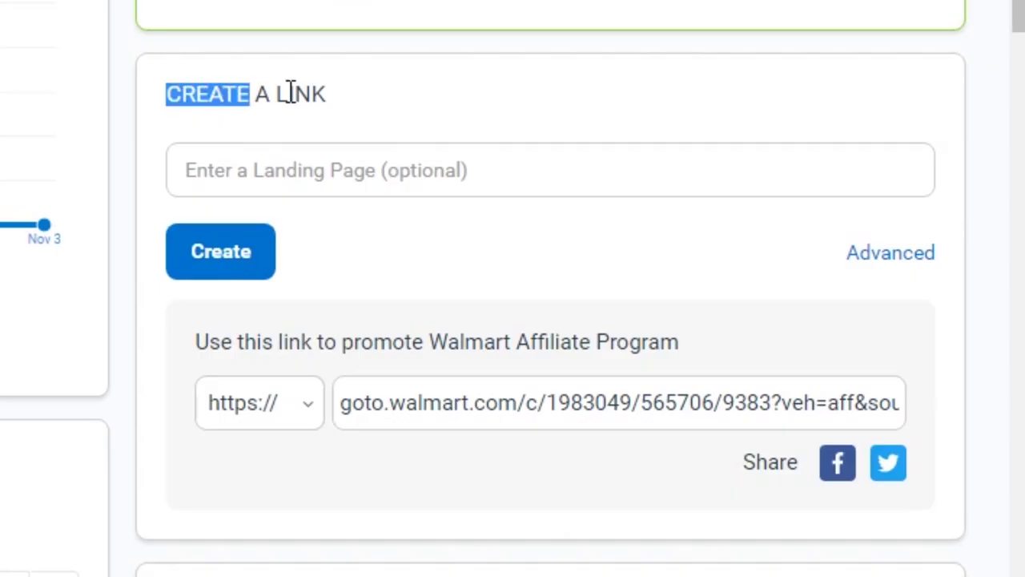
- Create an Impact affiliate link with the Xbox bundle page as its landing page
{"action": "left_click_drag", "start_coordinate": [707, 170], "coordinate": [803, 182]}
{"action": "left_click", "coordinate": [312, 173]}
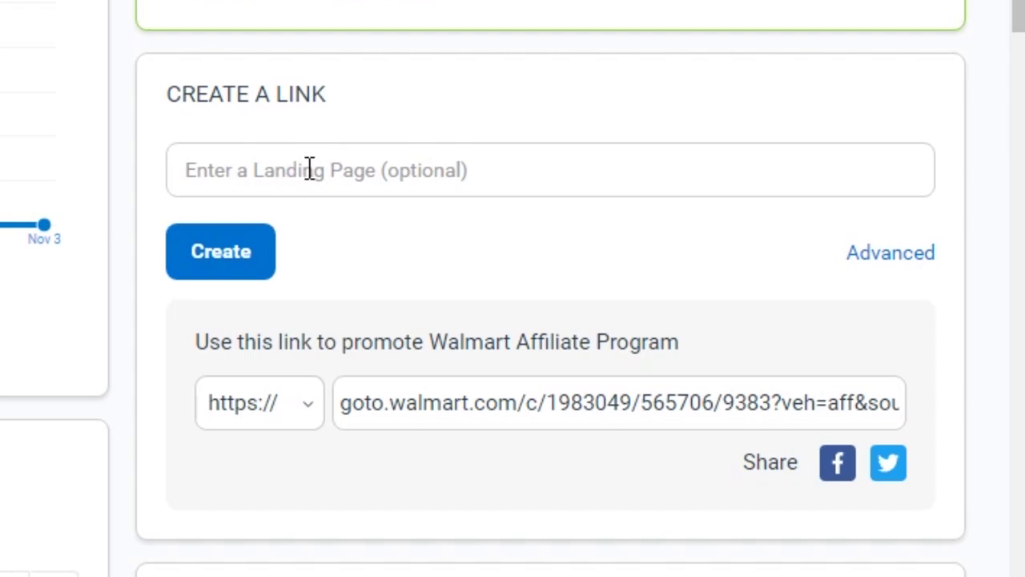
{"action": "right_click", "coordinate": [311, 170]}
{"action": "left_click", "coordinate": [364, 392]}
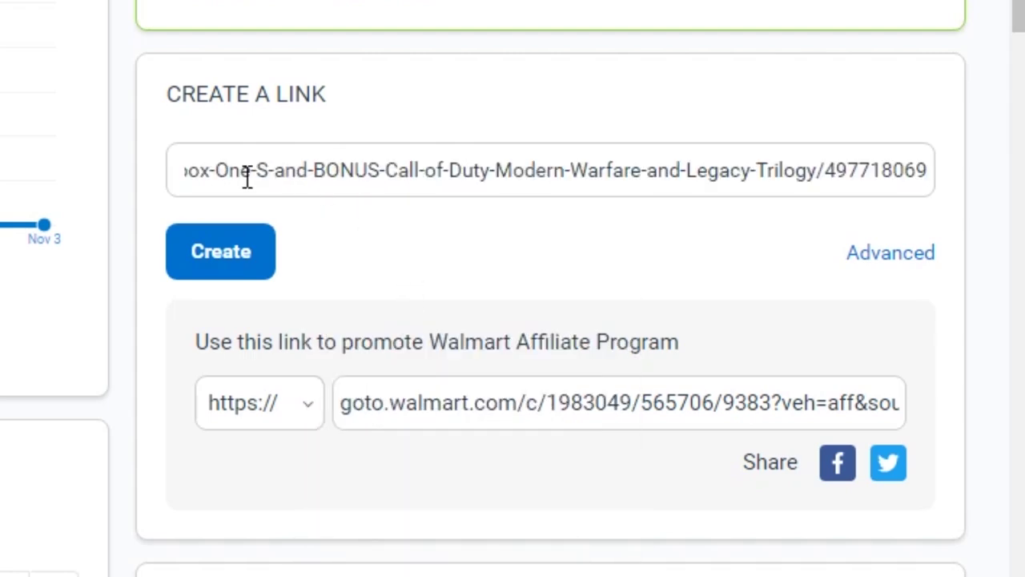
{"action": "left_click_drag", "start_coordinate": [906, 170], "coordinate": [4, 199]}
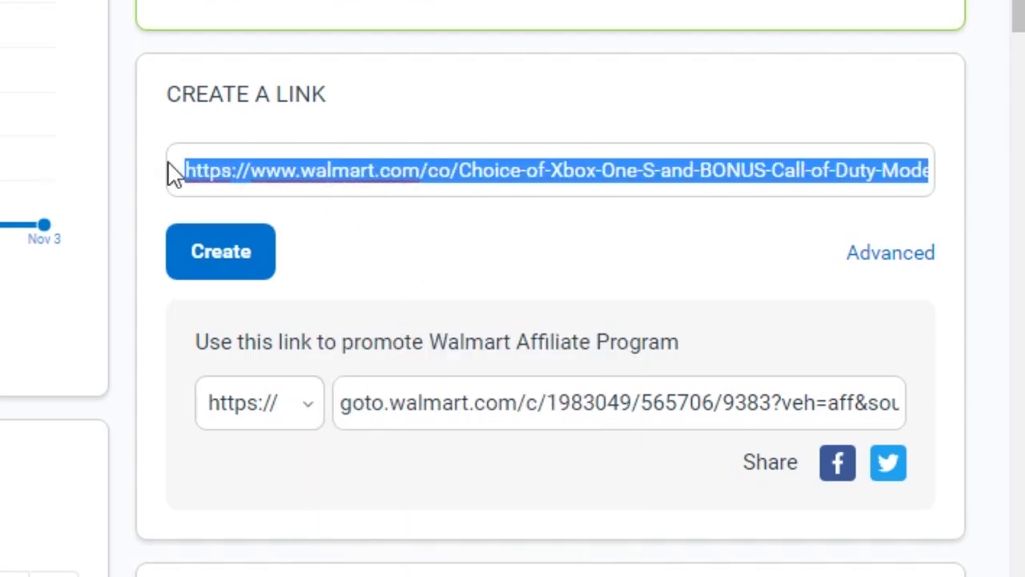
{"action": "left_click", "coordinate": [384, 133]}
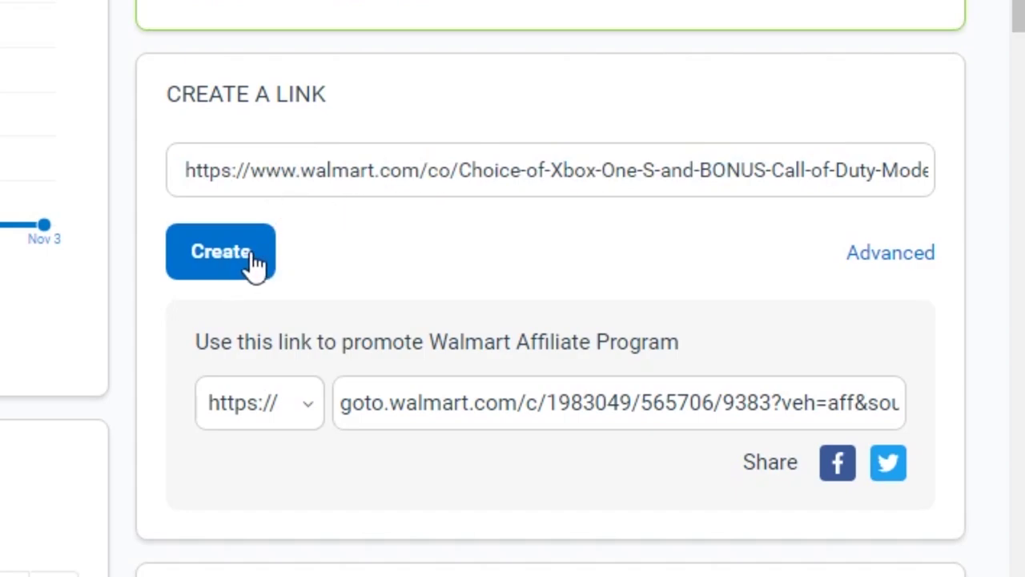
{"action": "left_click", "coordinate": [226, 267]}
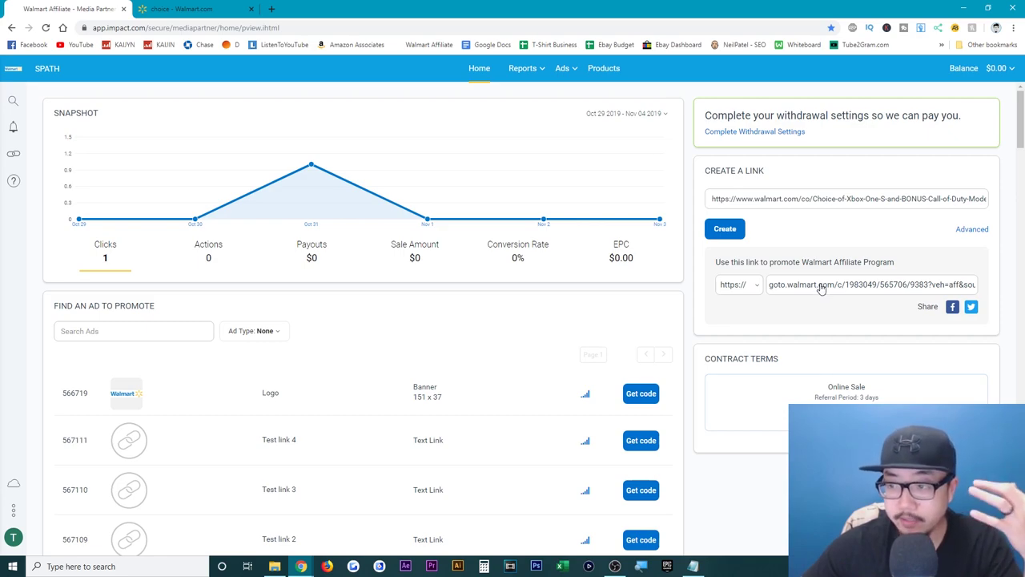
- Copy the generated goto.walmart.com tracking link to the clipboard
{"action": "left_click", "coordinate": [826, 286]}
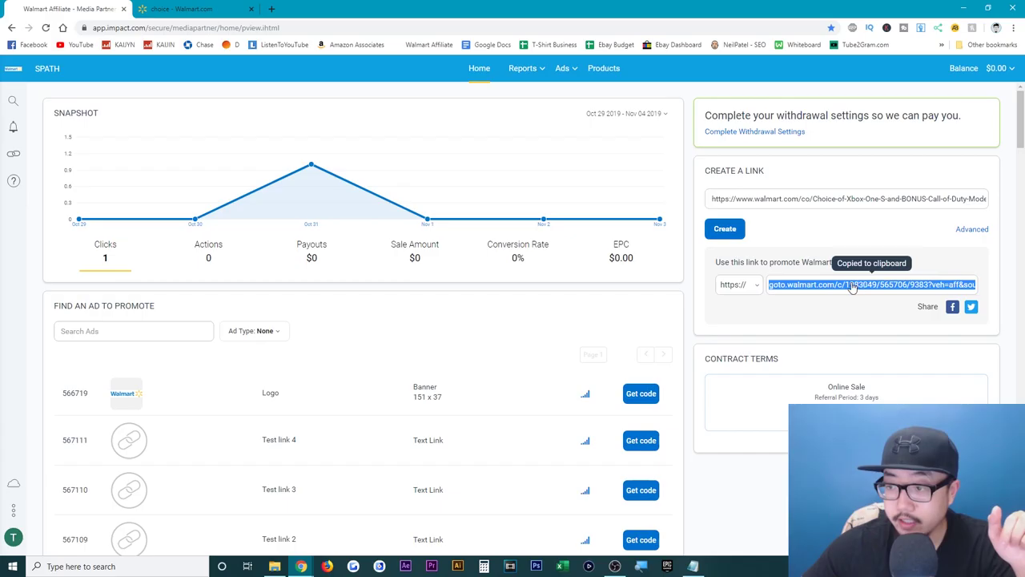
{"action": "right_click", "coordinate": [852, 287]}
{"action": "left_click", "coordinate": [792, 292]}
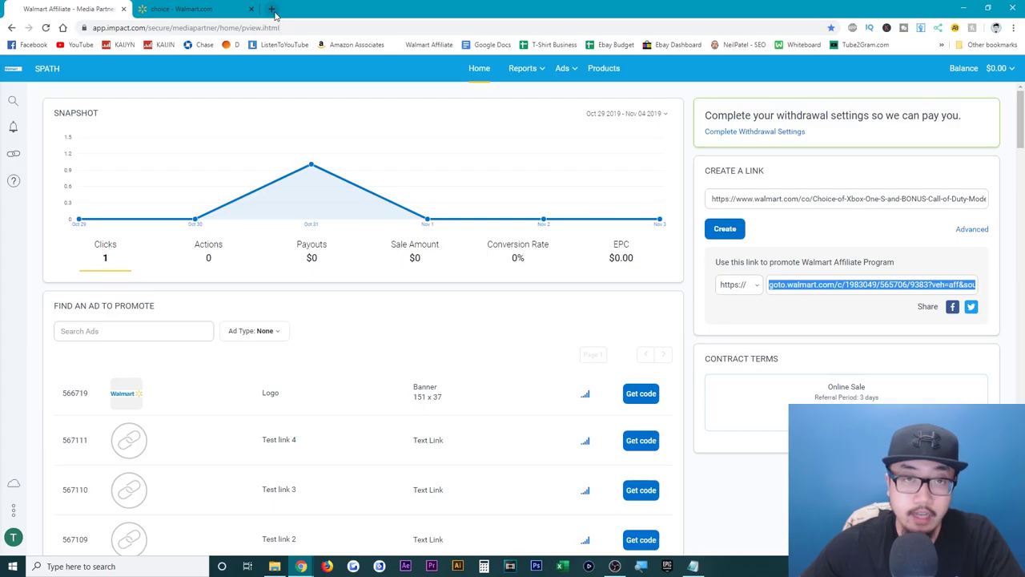
- Open the copied goto.walmart.com link in a new tab to check it reaches the Xbox bundle
{"action": "left_click", "coordinate": [273, 9]}
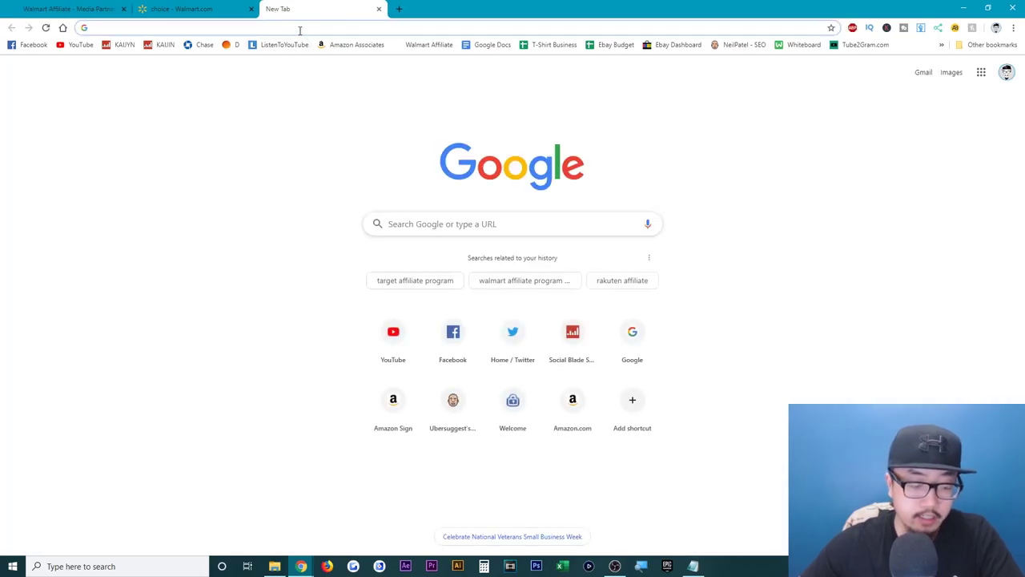
{"action": "key", "text": "ctrl+v"}
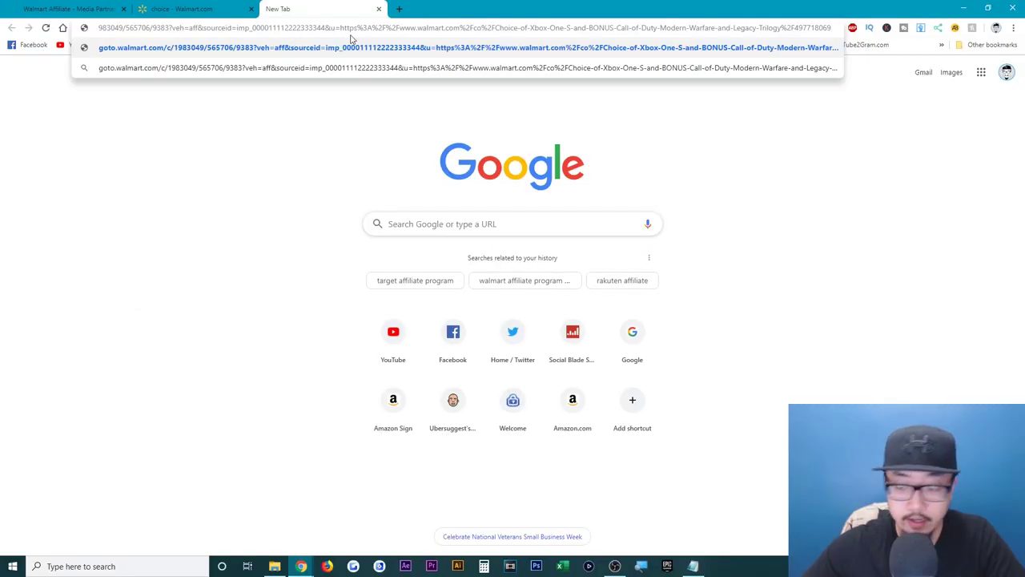
{"action": "key", "text": "Return"}
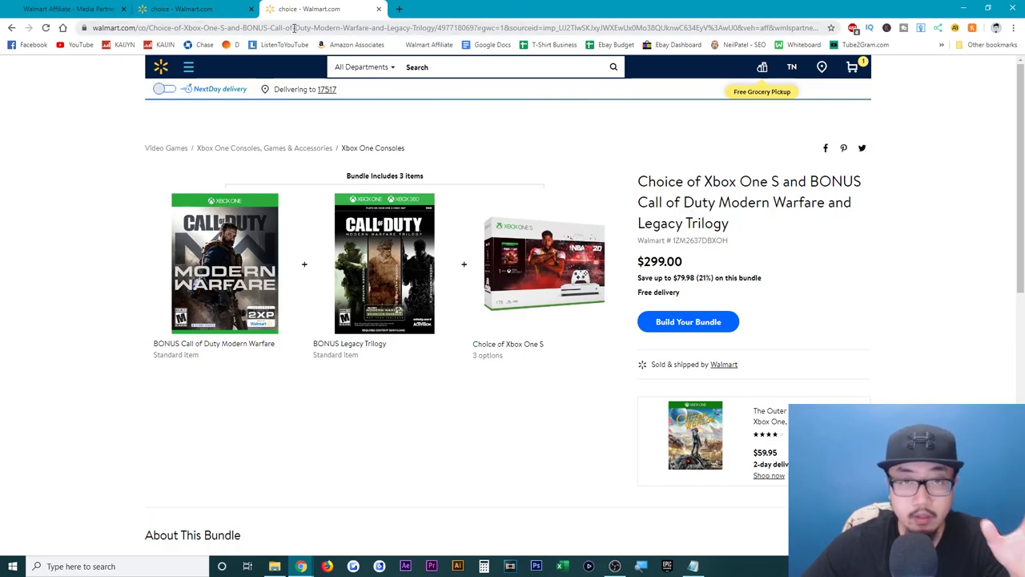
- Shorten the goto.walmart.com affiliate link in Bitly to bit.ly/33IHjMO and copy it
{"action": "left_click", "coordinate": [400, 9]}
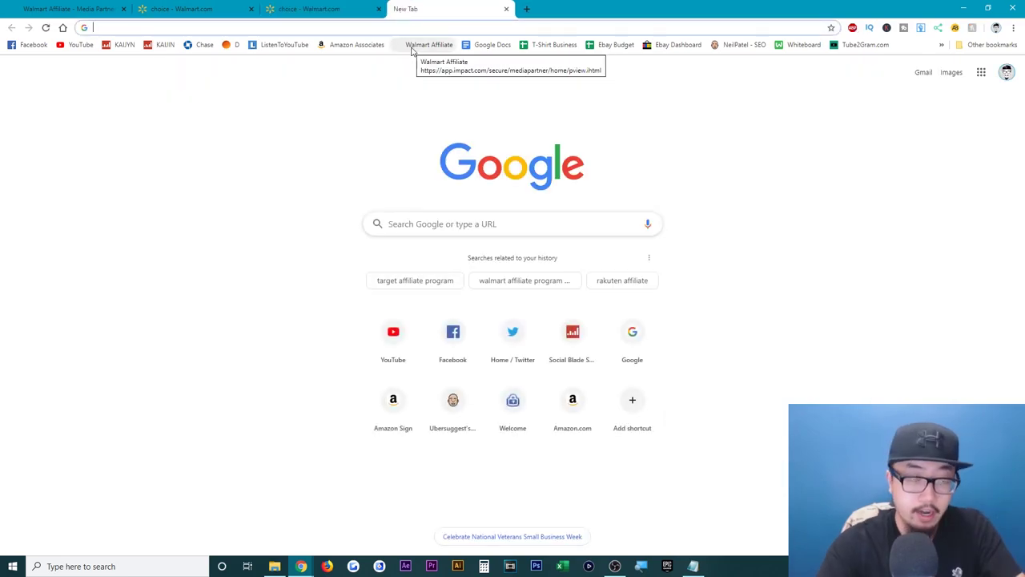
{"action": "type", "text": "bit"}
{"action": "key", "text": "Return"}
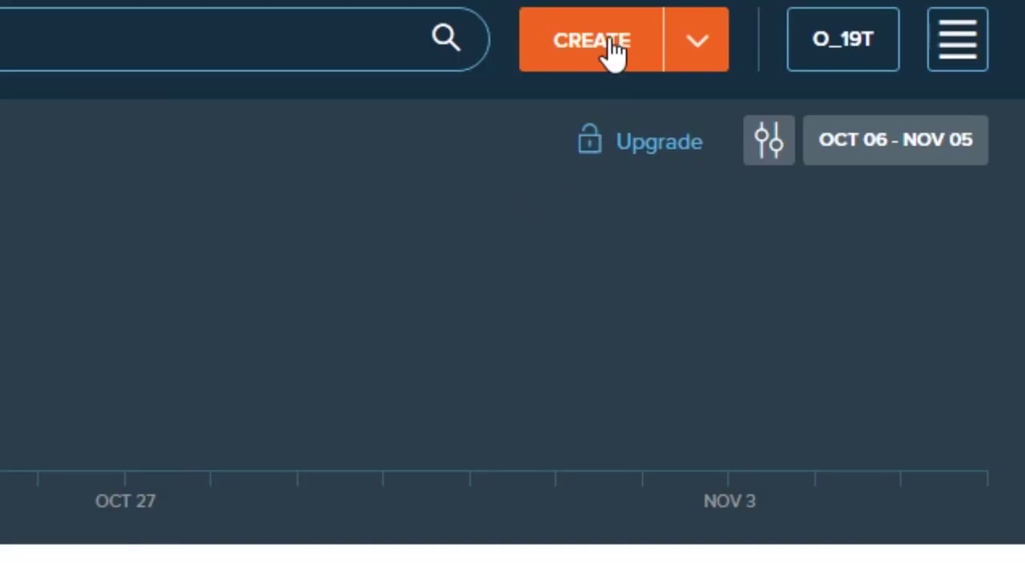
{"action": "left_click", "coordinate": [612, 44]}
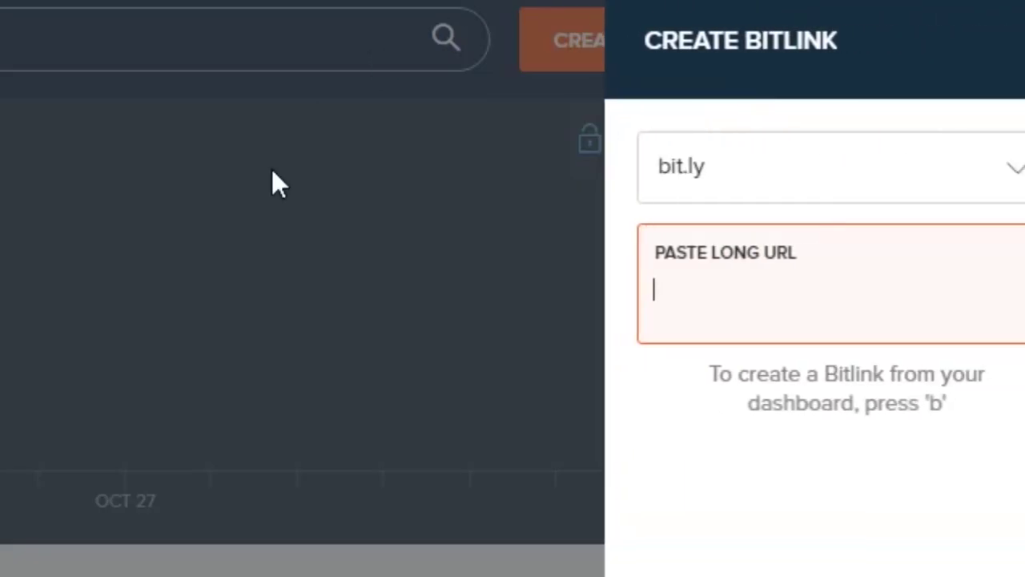
{"action": "right_click", "coordinate": [649, 296]}
{"action": "left_click", "coordinate": [735, 551]}
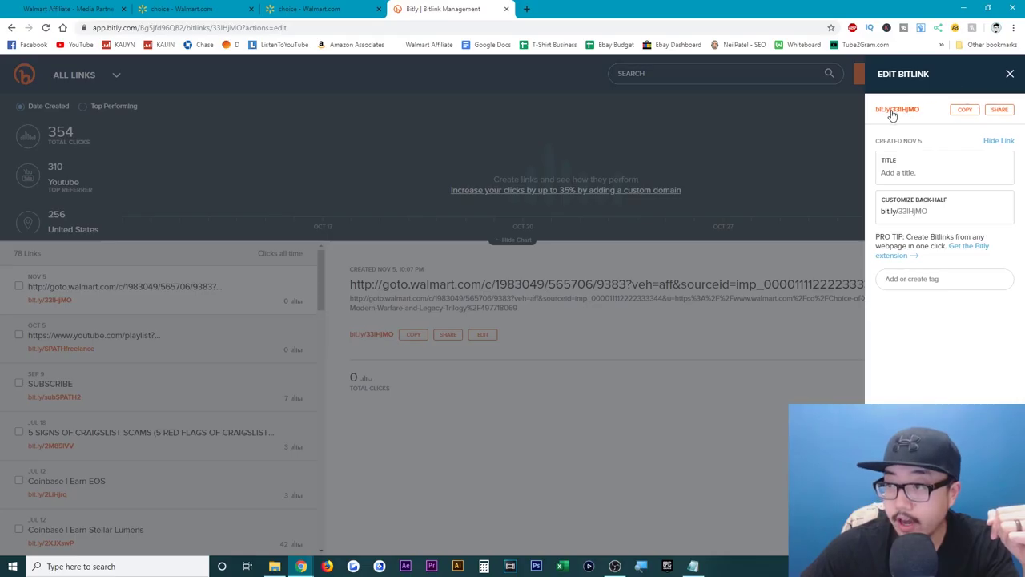
{"action": "left_click", "coordinate": [954, 110]}
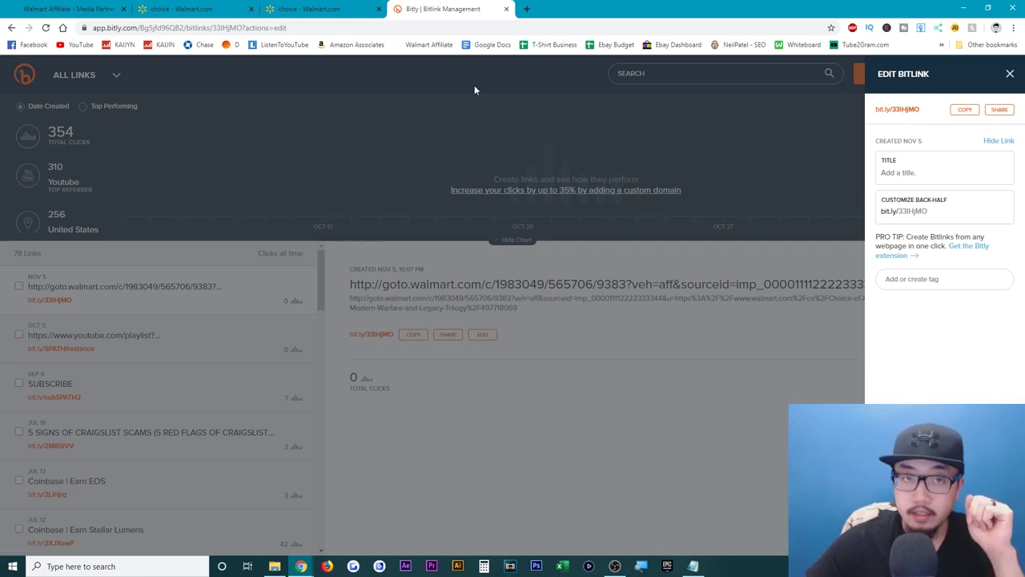
- Return to the Impact dashboard and highlight the 3-day referral period under Contract Terms
{"action": "left_click", "coordinate": [93, 9]}
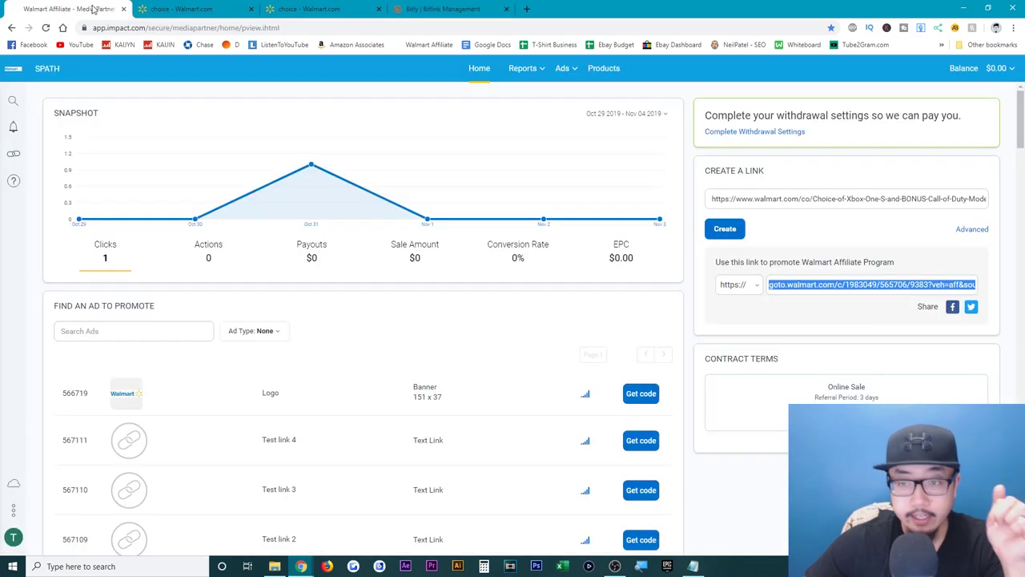
{"action": "left_click", "coordinate": [763, 371]}
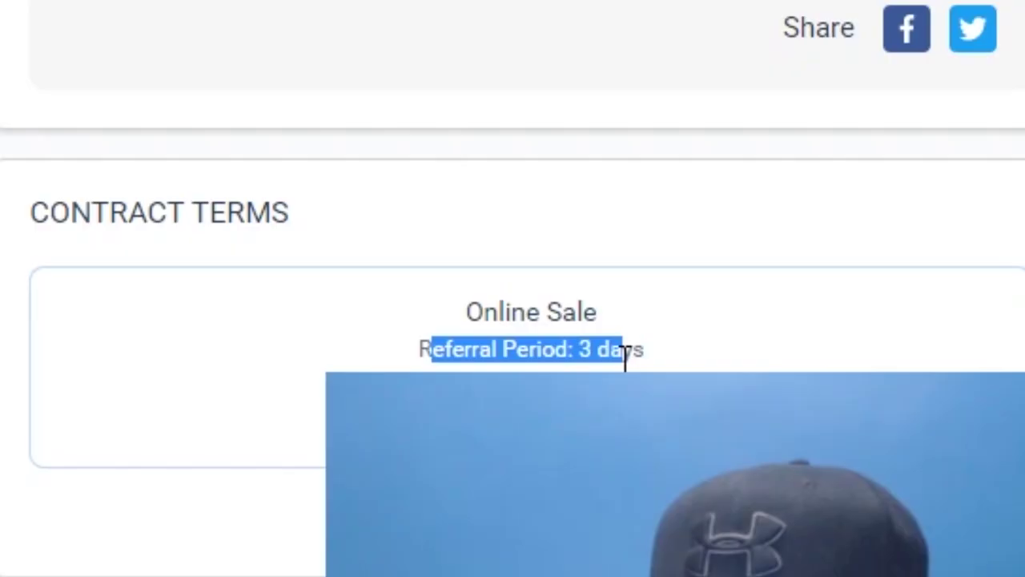
{"action": "left_click_drag", "start_coordinate": [870, 398], "coordinate": [881, 399]}
{"action": "left_click", "coordinate": [900, 398]}
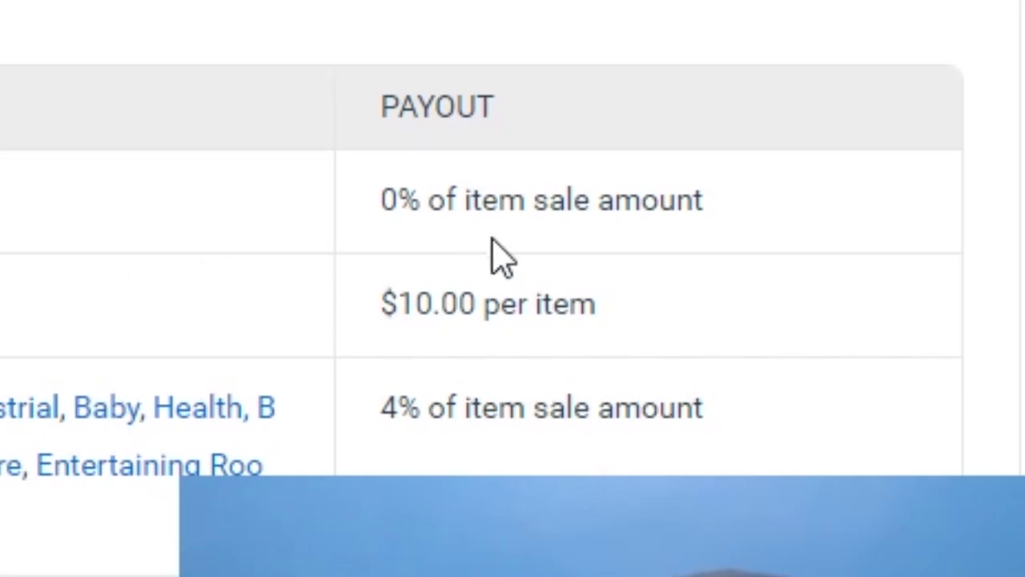
- Highlight the payout rates per category: 0%, $10.00 per item, 4% and 1%
{"action": "left_click_drag", "start_coordinate": [867, 337], "coordinate": [821, 337]}
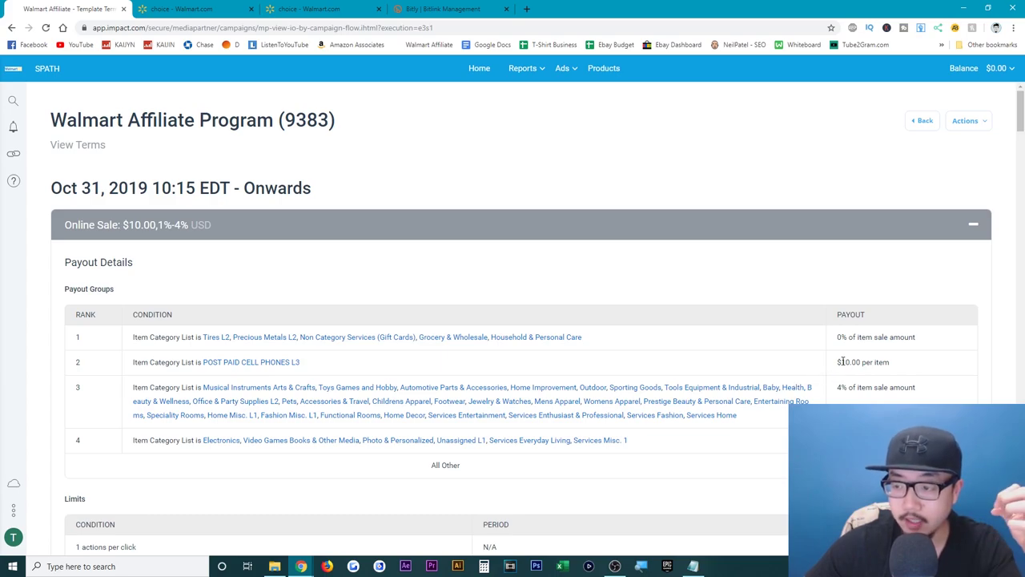
{"action": "left_click_drag", "start_coordinate": [841, 362], "coordinate": [874, 362]}
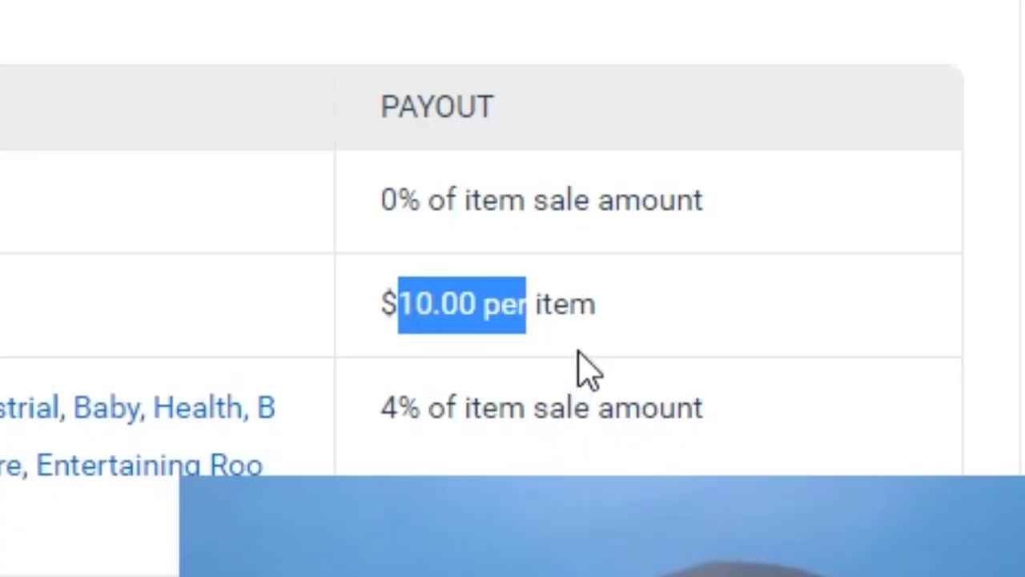
{"action": "left_click_drag", "start_coordinate": [382, 410], "coordinate": [481, 415]}
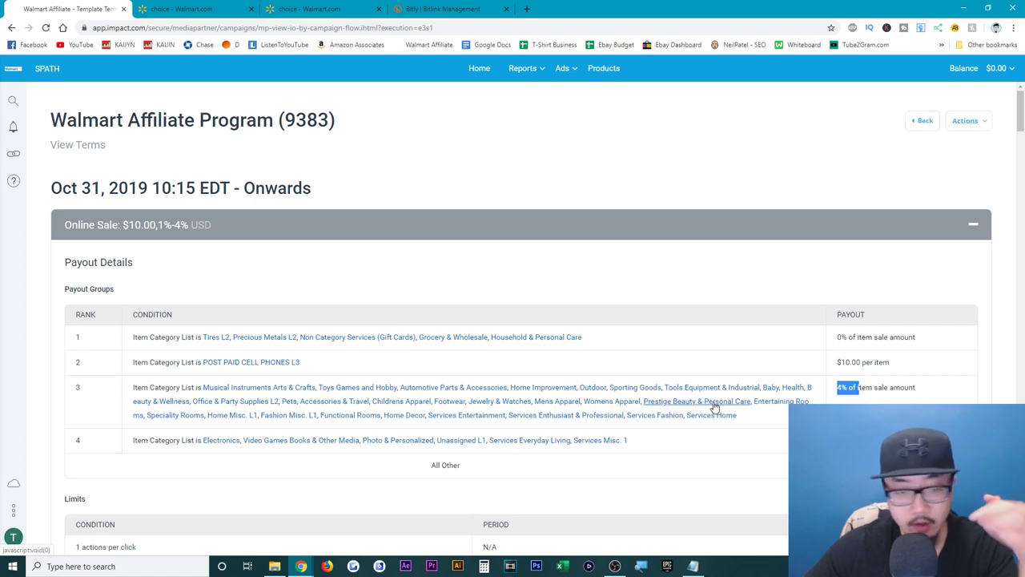
{"action": "scroll", "coordinate": [856, 403], "scroll_direction": "down", "scroll_amount": 1}
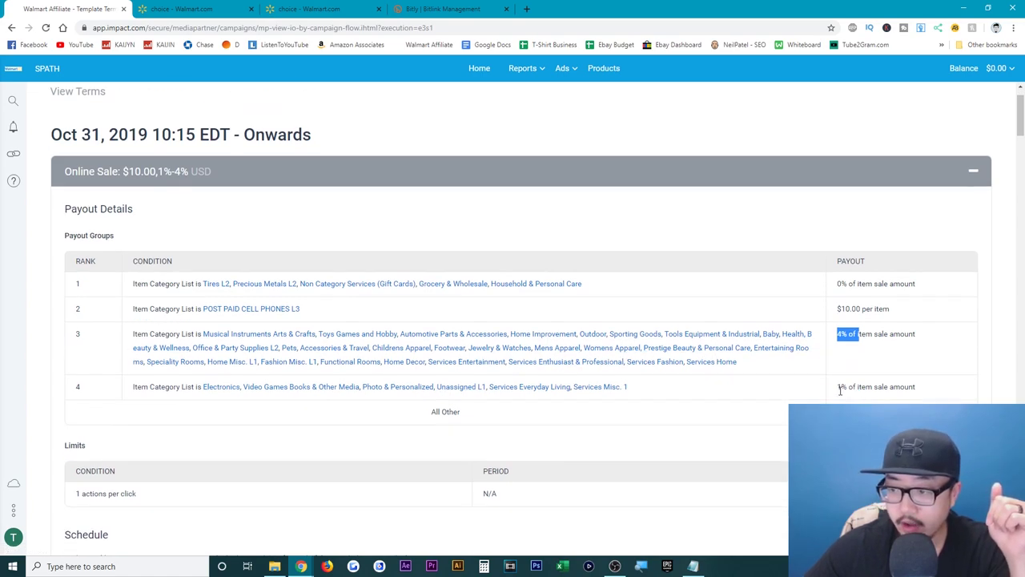
{"action": "left_click_drag", "start_coordinate": [839, 388], "coordinate": [900, 387]}
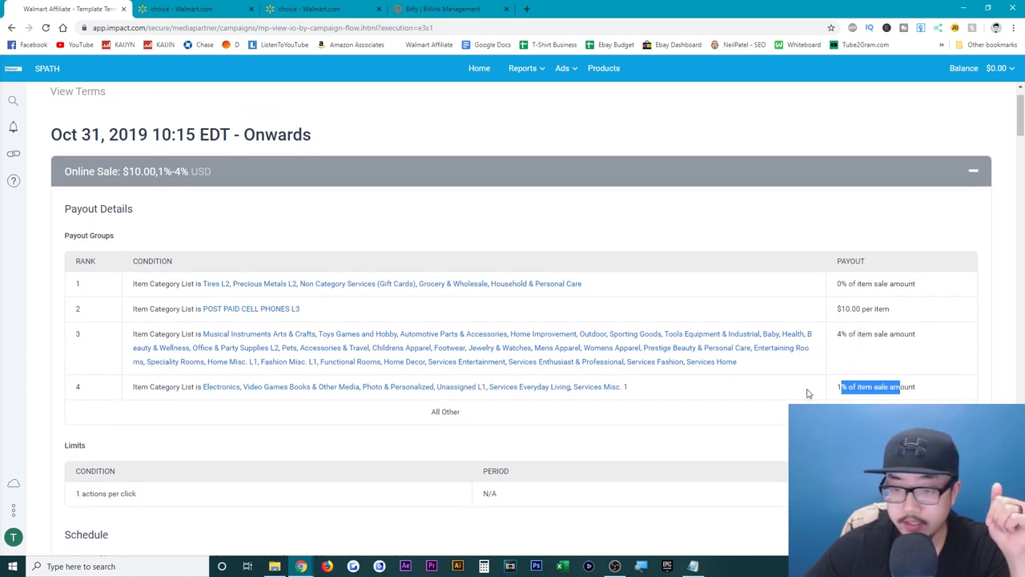
{"action": "left_click", "coordinate": [205, 399]}
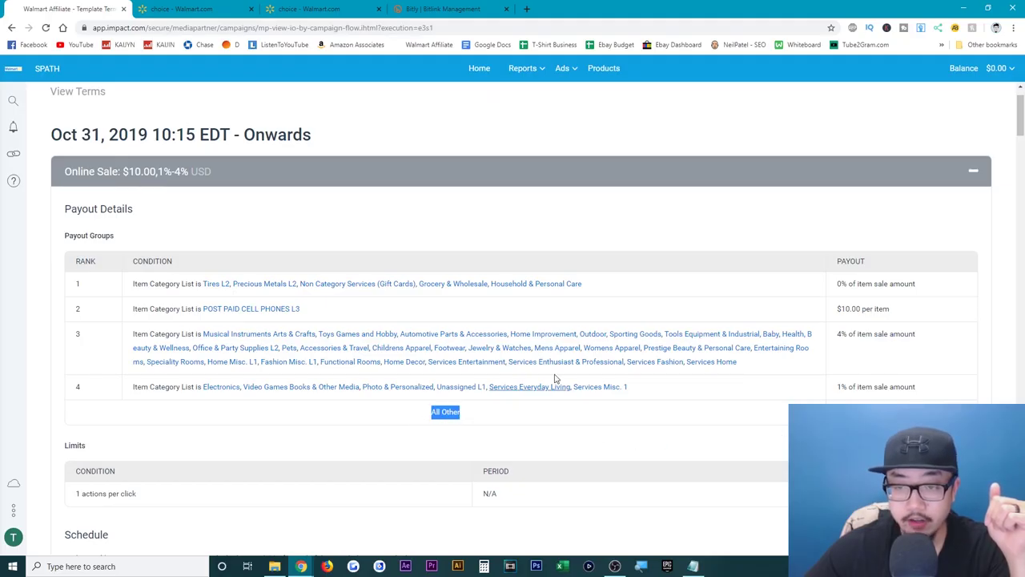
{"action": "left_click_drag", "start_coordinate": [616, 286], "coordinate": [198, 285]}
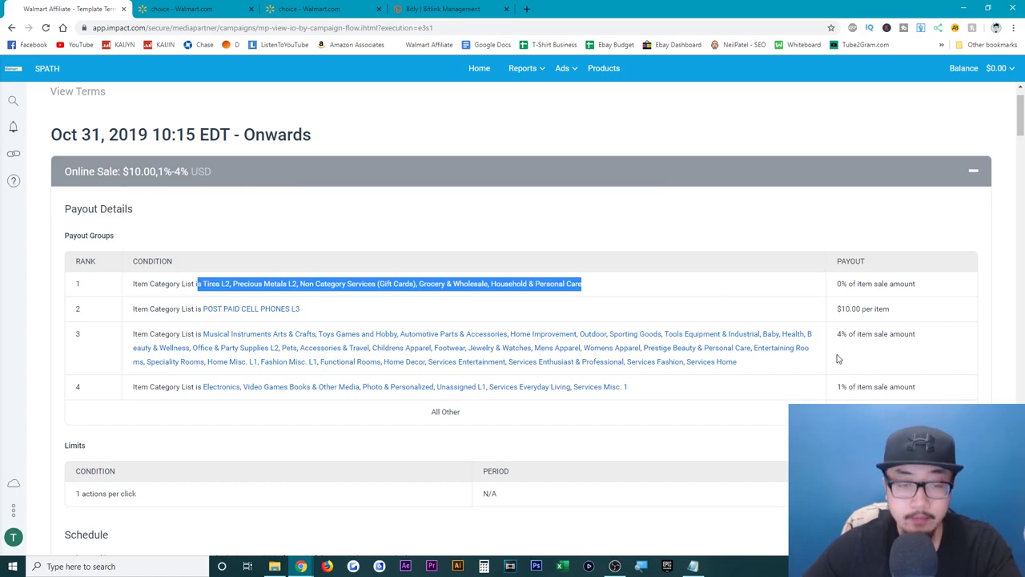
- Highlight the payout scheduling sentence and the Referral Window row
{"action": "scroll", "coordinate": [785, 368], "scroll_direction": "down", "scroll_amount": 1}
{"action": "left_click_drag", "start_coordinate": [65, 513], "coordinate": [126, 509]}
{"action": "left_click", "coordinate": [176, 515]}
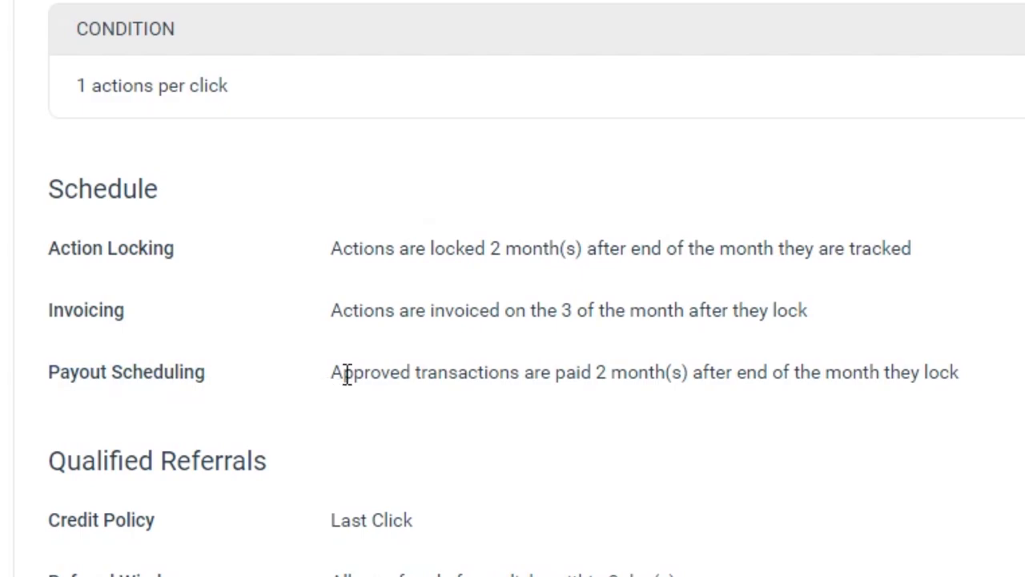
{"action": "left_click_drag", "start_coordinate": [338, 373], "coordinate": [683, 376]}
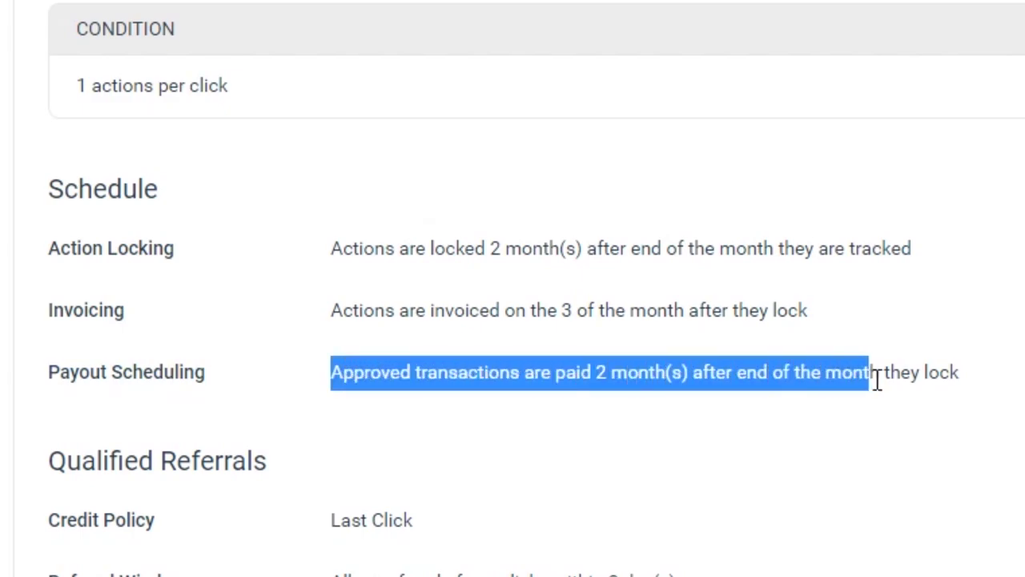
{"action": "left_click_drag", "start_coordinate": [683, 375], "coordinate": [881, 375]}
{"action": "left_click", "coordinate": [973, 392]}
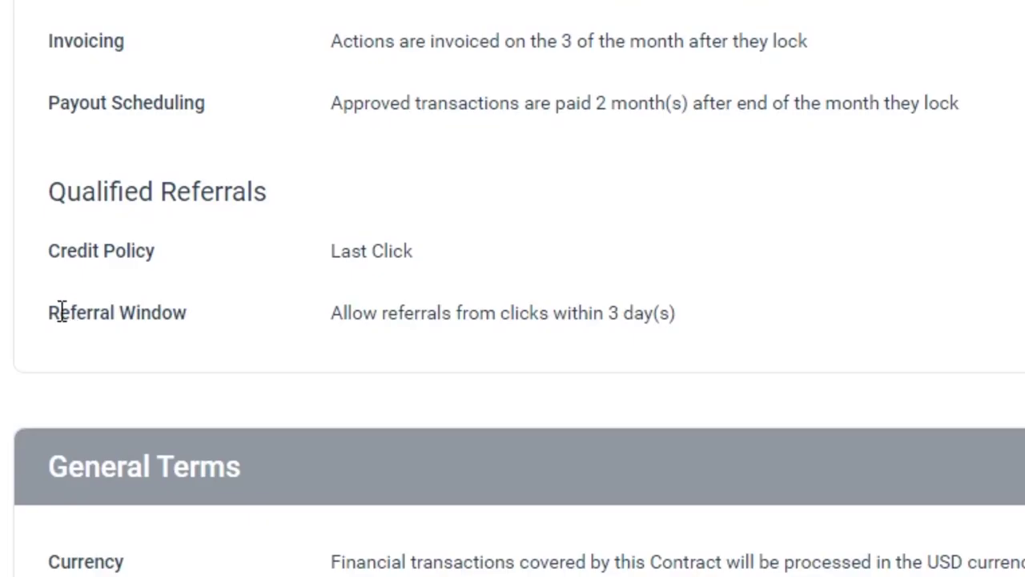
{"action": "left_click_drag", "start_coordinate": [62, 313], "coordinate": [173, 312]}
{"action": "left_click", "coordinate": [372, 330]}
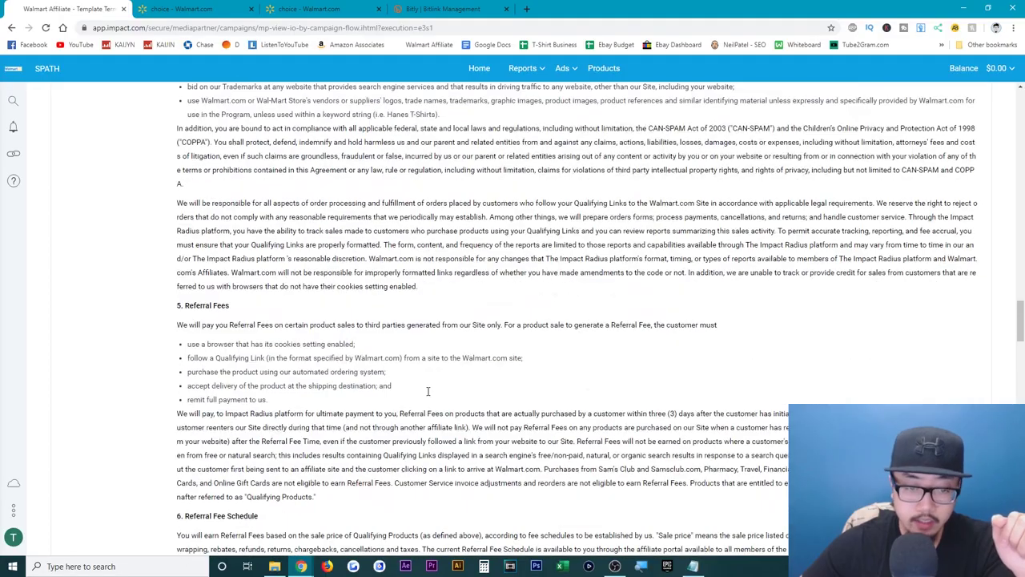
- Scroll through the General Terms agreement down to the Exhibit A trademark requirements
{"action": "scroll", "coordinate": [431, 414], "scroll_direction": "down", "scroll_amount": 5}
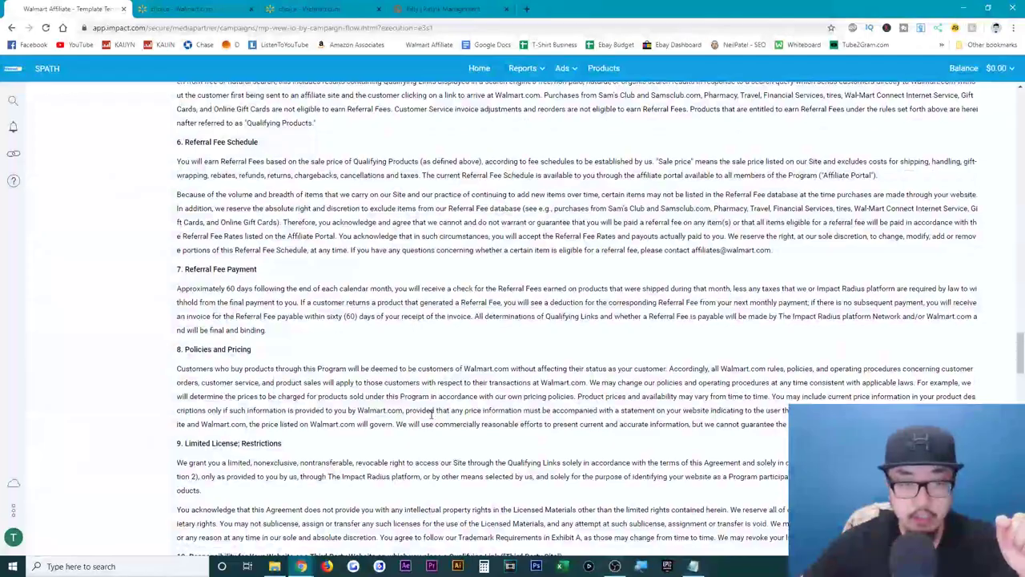
{"action": "scroll", "coordinate": [431, 414], "scroll_direction": "down", "scroll_amount": 2}
{"action": "scroll", "coordinate": [440, 414], "scroll_direction": "down", "scroll_amount": 4}
{"action": "scroll", "coordinate": [451, 417], "scroll_direction": "down", "scroll_amount": 5}
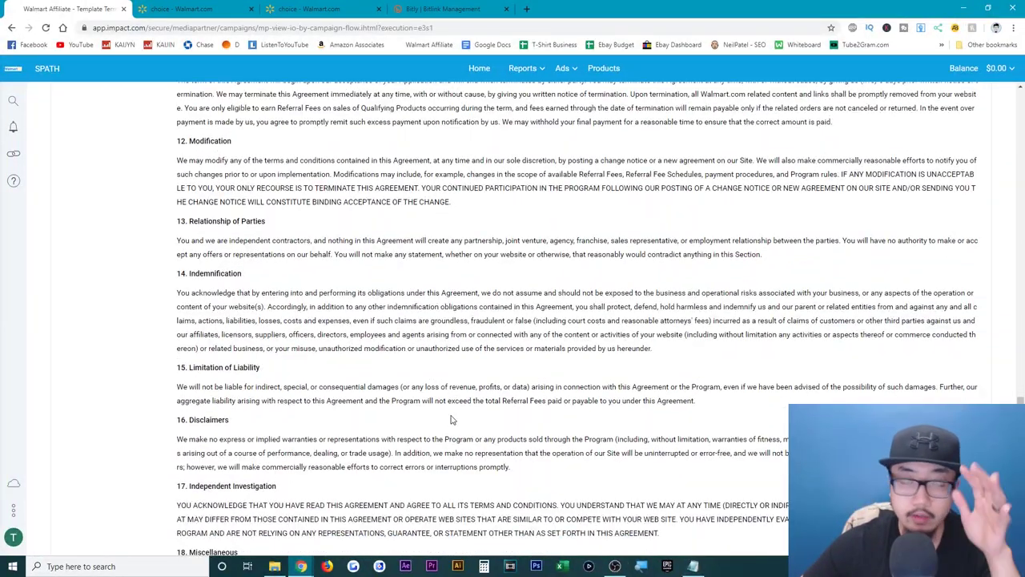
{"action": "scroll", "coordinate": [451, 419], "scroll_direction": "up", "scroll_amount": 3}
{"action": "scroll", "coordinate": [457, 421], "scroll_direction": "down", "scroll_amount": 5}
{"action": "scroll", "coordinate": [470, 425], "scroll_direction": "down", "scroll_amount": 5}
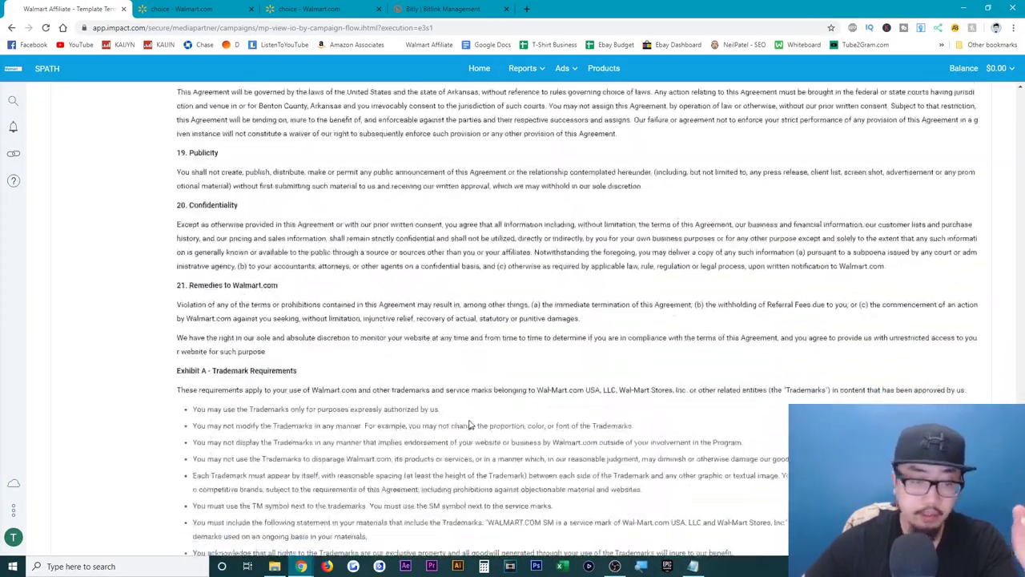
{"action": "scroll", "coordinate": [467, 368], "scroll_direction": "down", "scroll_amount": 3}
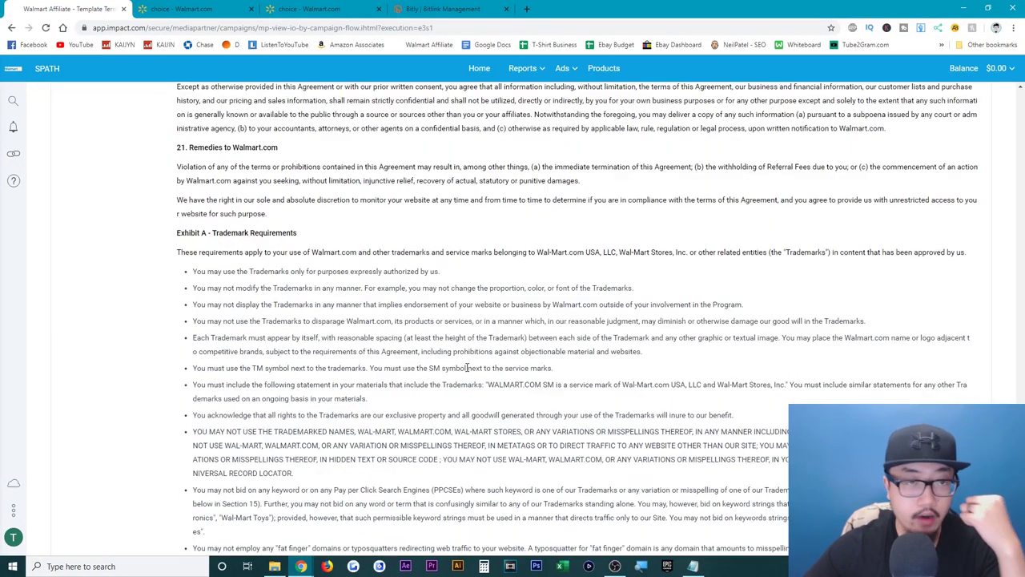
{"action": "scroll", "coordinate": [466, 368], "scroll_direction": "down", "scroll_amount": 3}
{"action": "scroll", "coordinate": [466, 367], "scroll_direction": "down", "scroll_amount": 5}
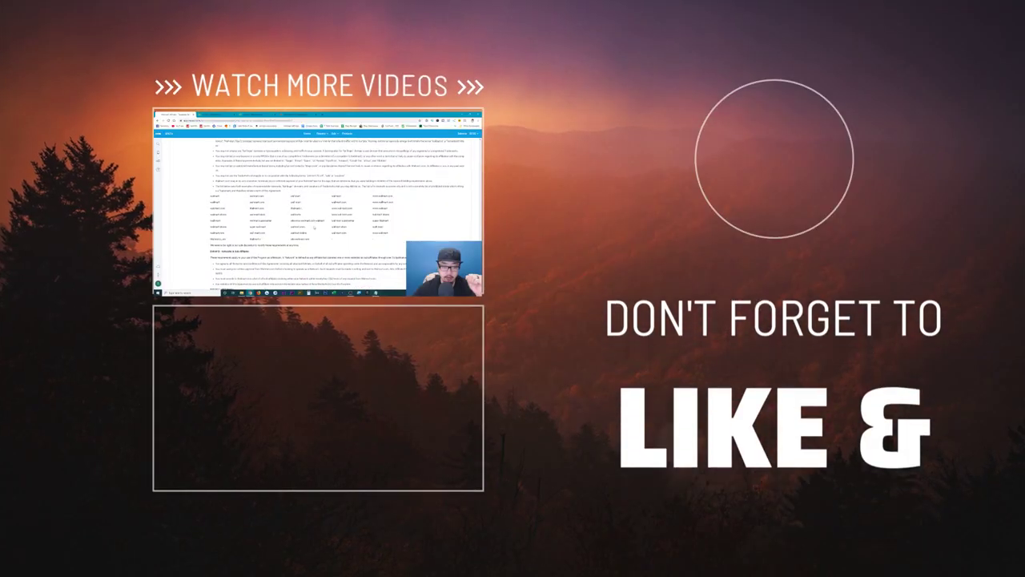